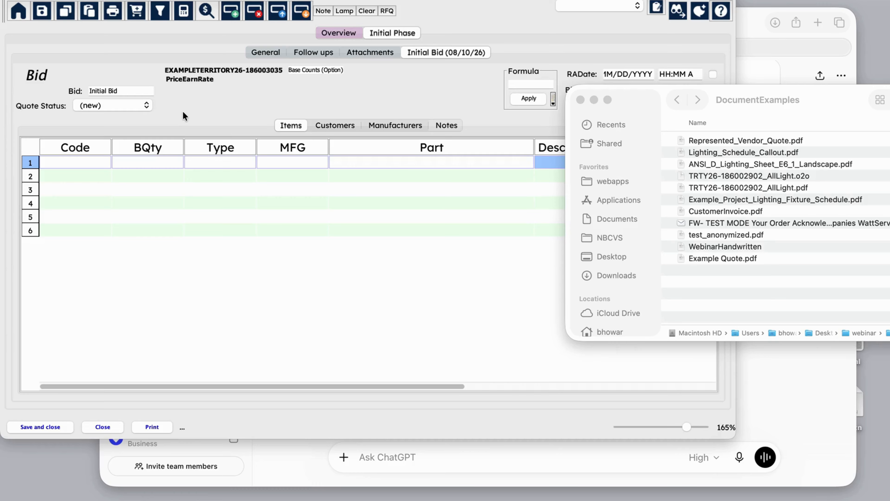
Open Represented_Vendor_Quote.pdf from the DocumentExamples folder to examine its line items, then return to the bid
left_click(811, 102)
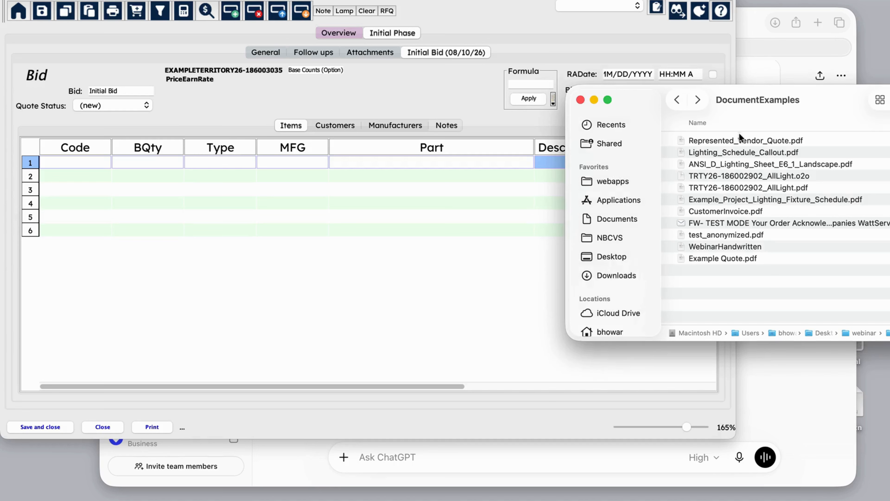
left_click(729, 140)
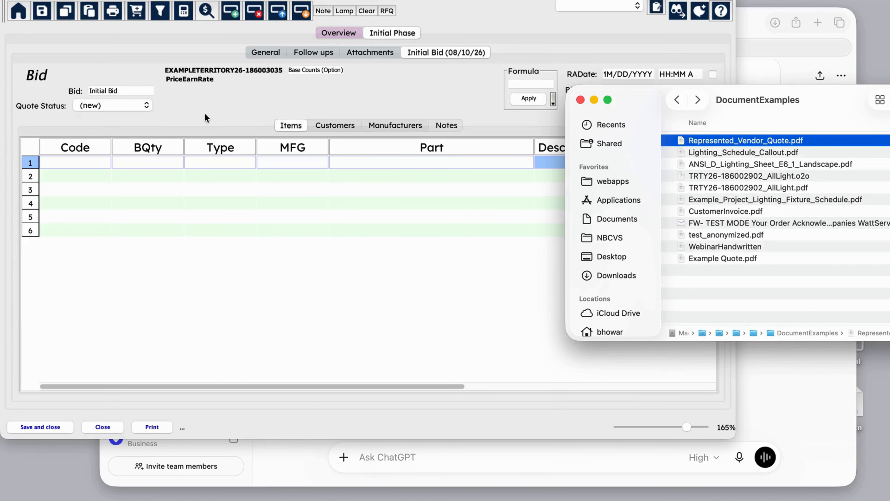
double_click(679, 141)
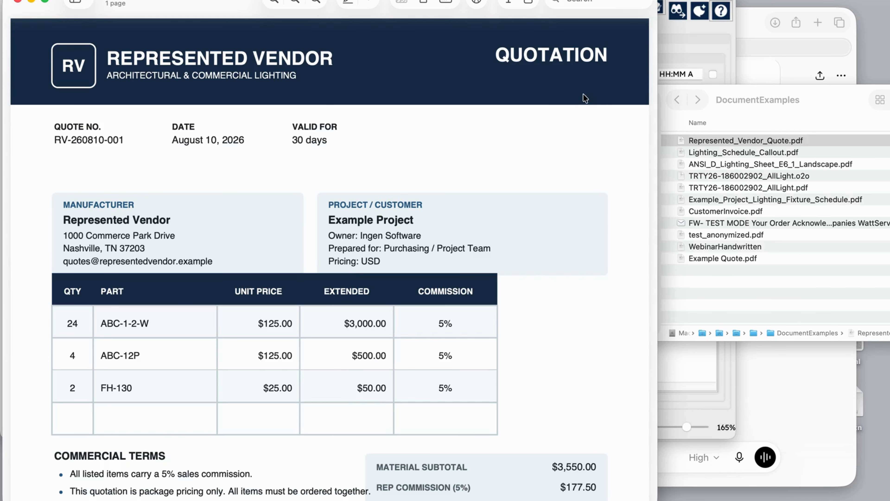
left_click(709, 1)
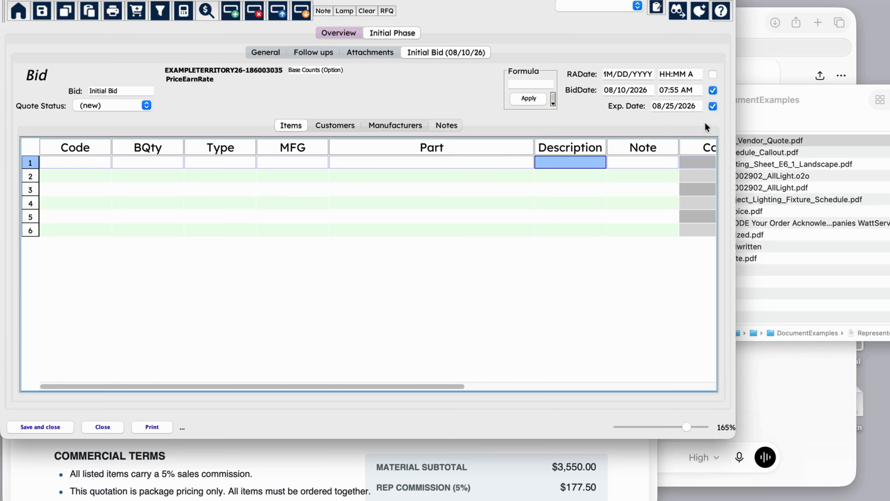
Add Represented_Vendor_Quote.pdf to the bid's items and have AI translate it without cropping the PDF
left_click(767, 103)
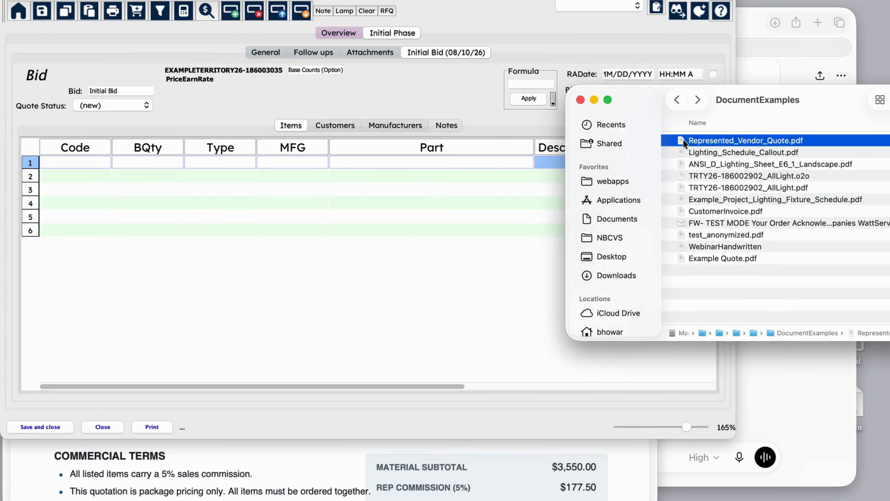
left_click_drag(683, 139, 318, 151)
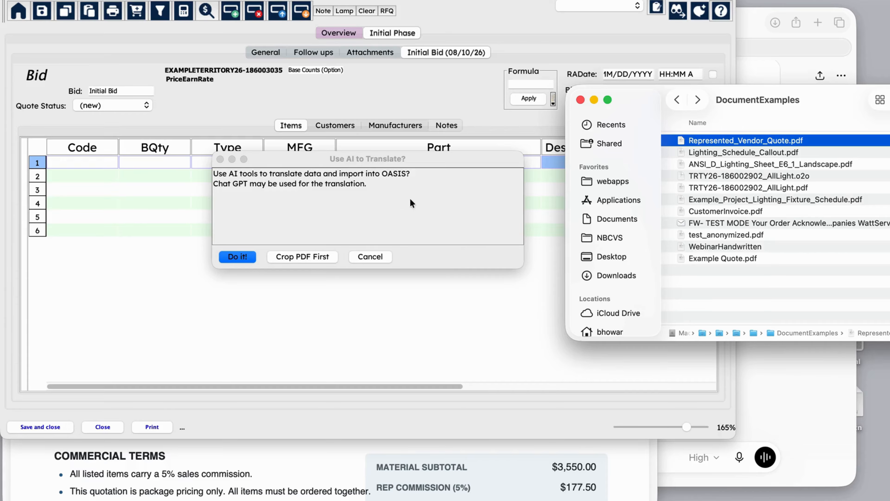
left_click(403, 158)
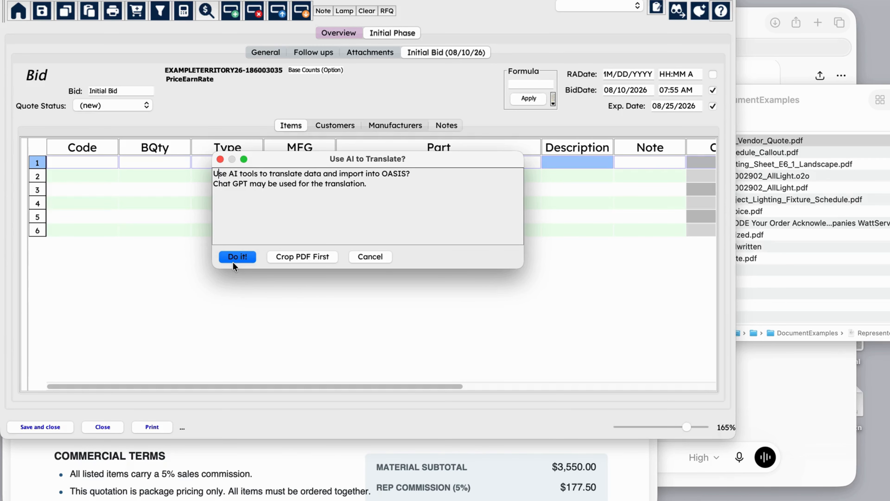
left_click(238, 256)
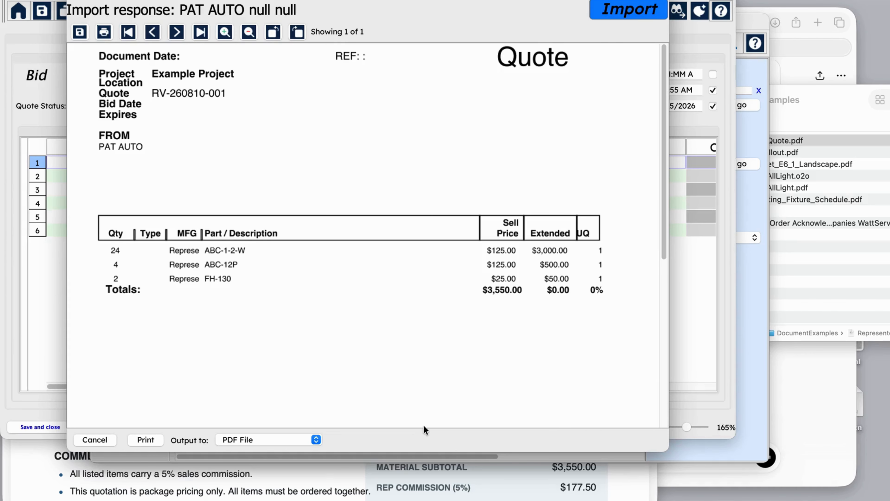
Compare the vendor quotation PDF with the translated import response's quantities, parts, prices and total
left_click(262, 491)
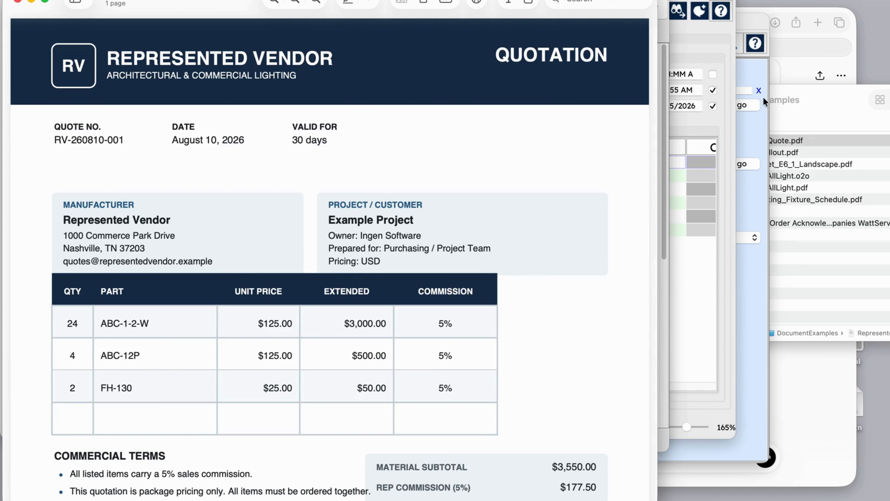
left_click(717, 50)
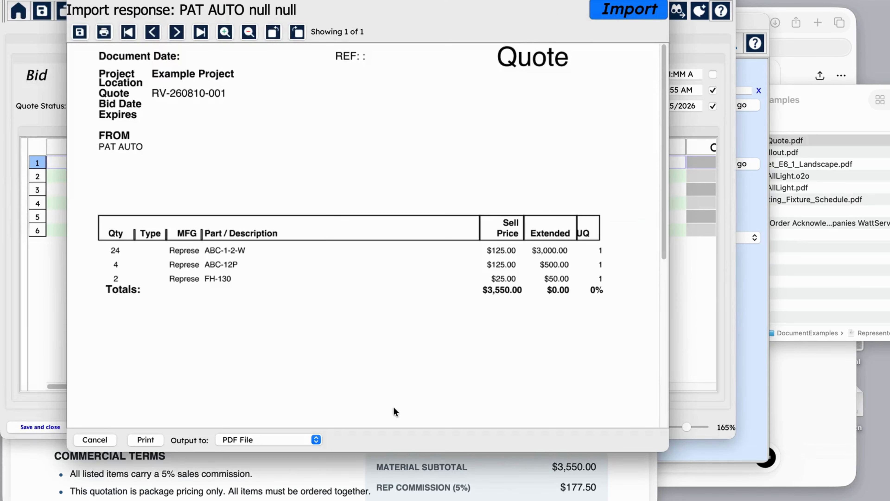
left_click(309, 487)
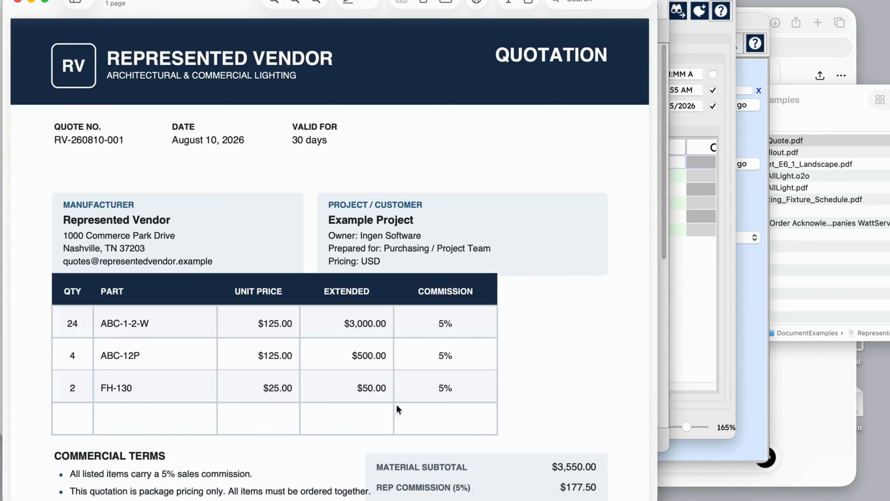
left_click(723, 282)
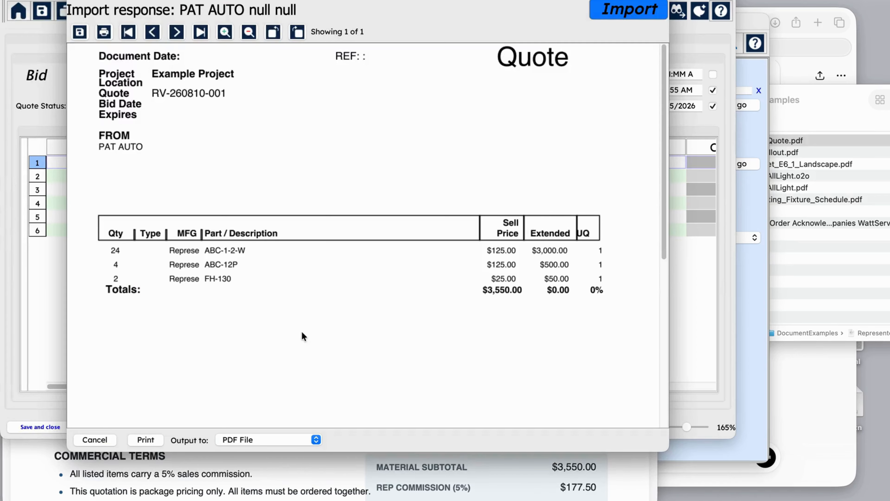
Import the translated quote, confirming that the PDF total matches the O2O file and appending the items with sell prices
left_click(625, 10)
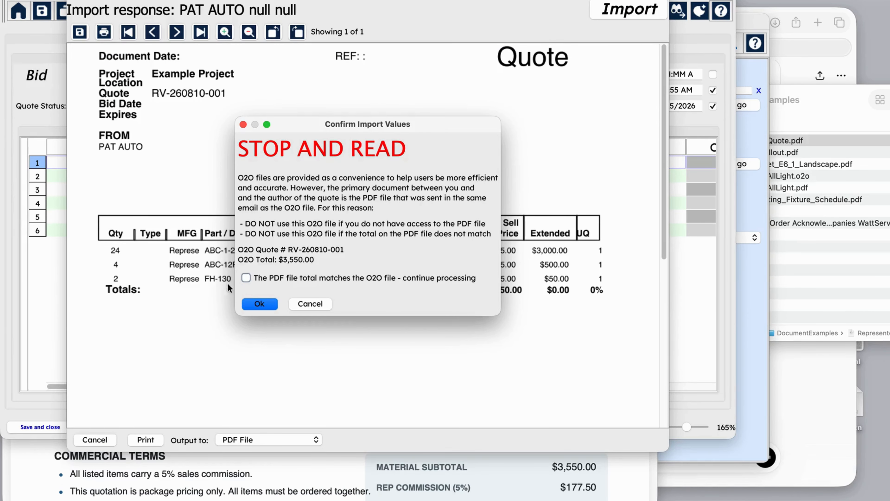
left_click(246, 277)
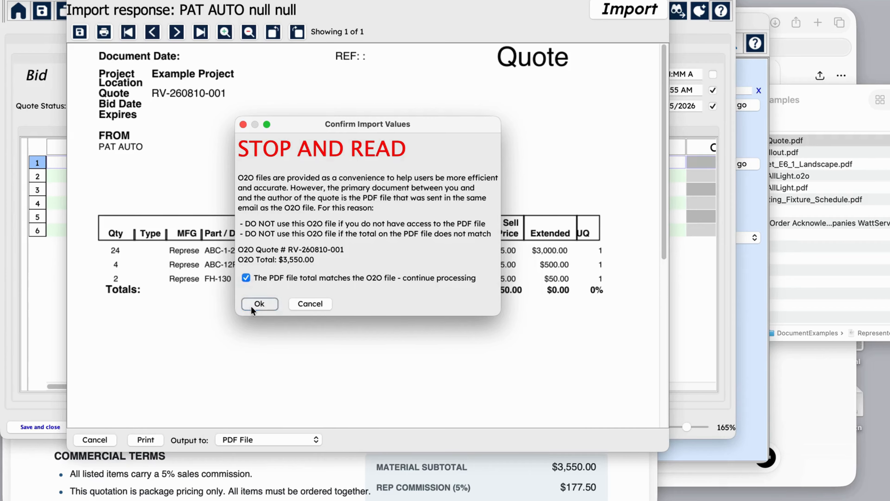
left_click(259, 304)
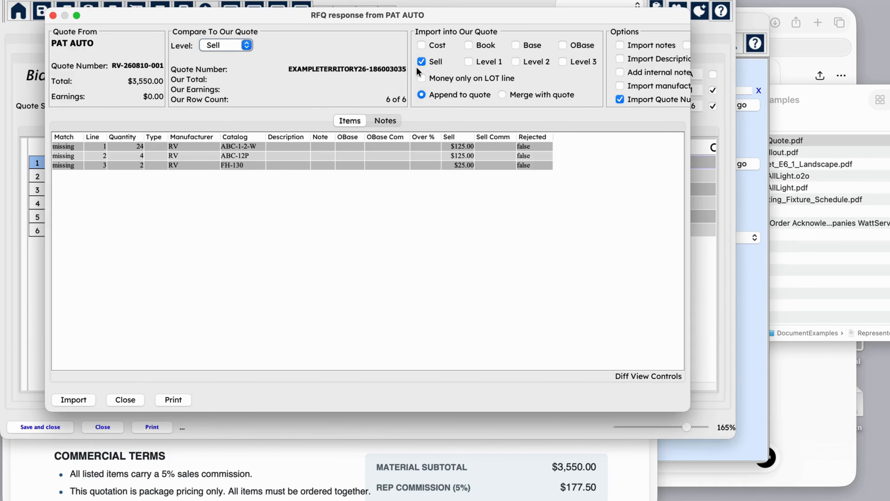
left_click(74, 399)
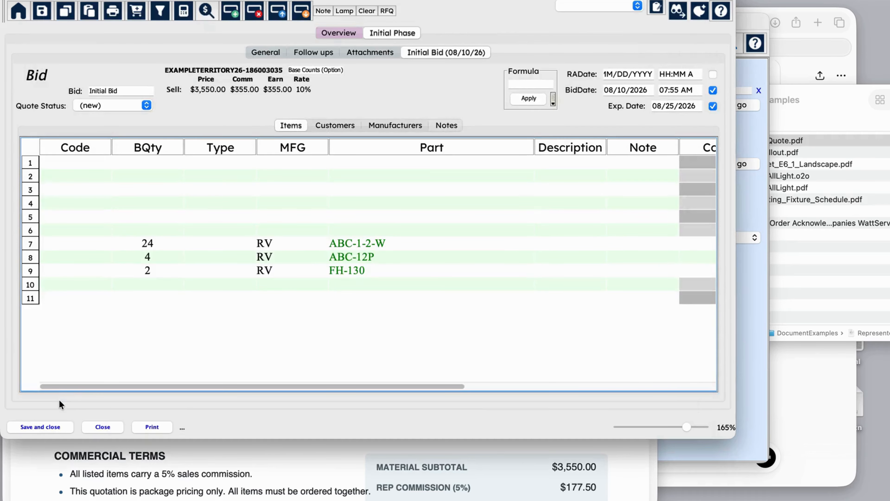
Set the fixture types to A for ABC-1-2-W, A2 for ABC-12P and B for FH-130
left_click(198, 244)
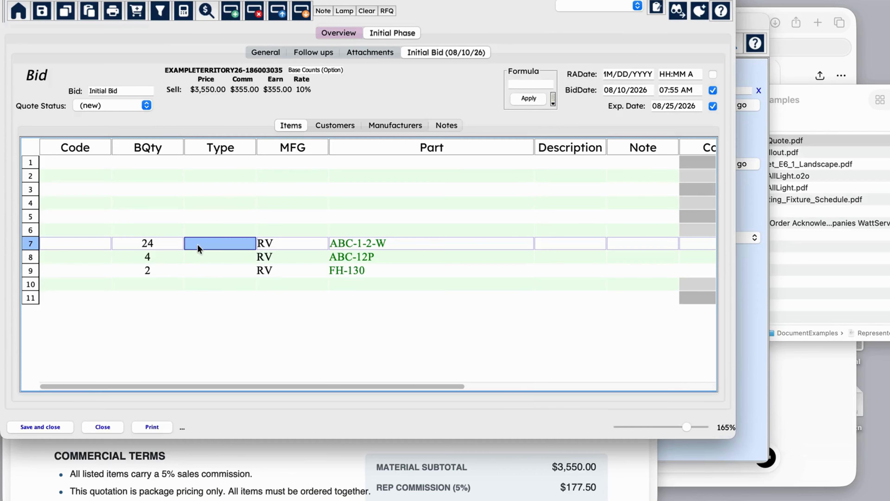
type("A")
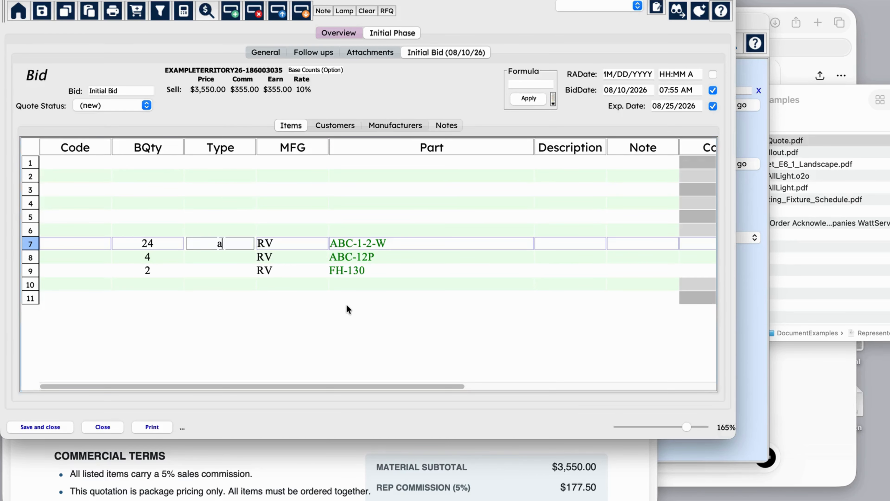
key("Return")
type("A2")
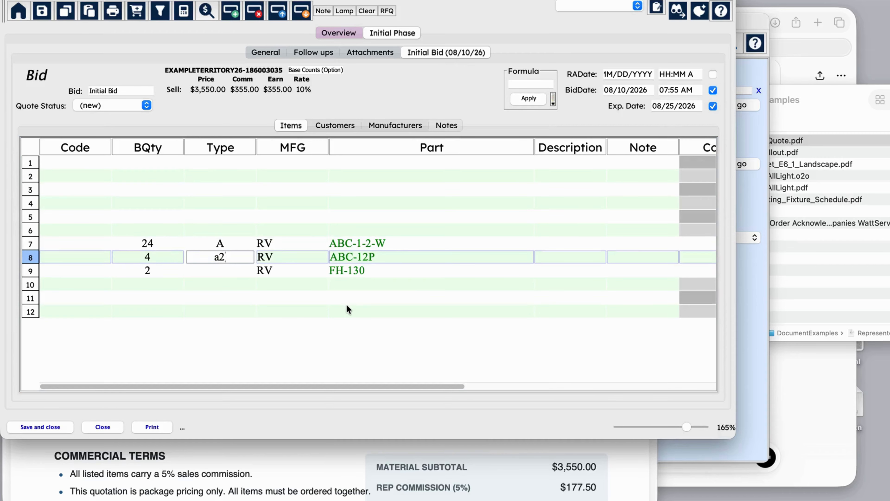
key("Return")
type("B")
key("Return")
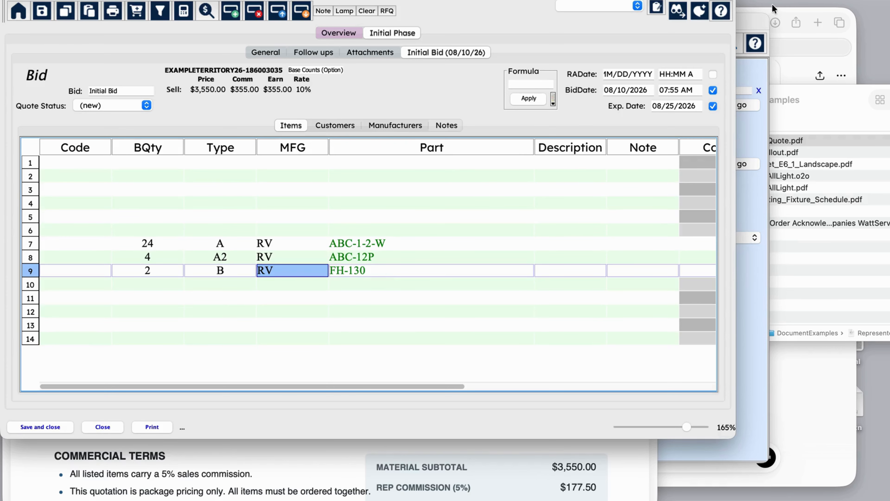
Switch to the OASIS web bid for Video 2026-08-10 W and add Represented_Vendor_Quote.pdf to its items
left_click(743, 21)
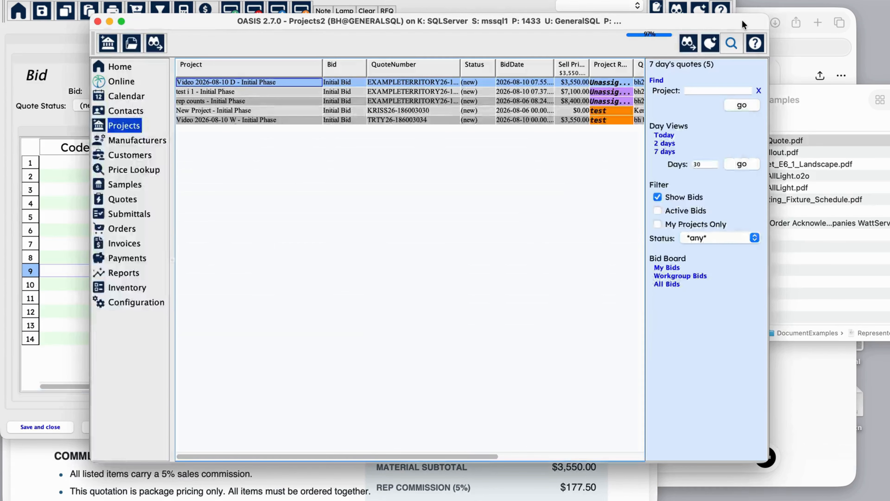
left_click(758, 11)
left_click(438, 47)
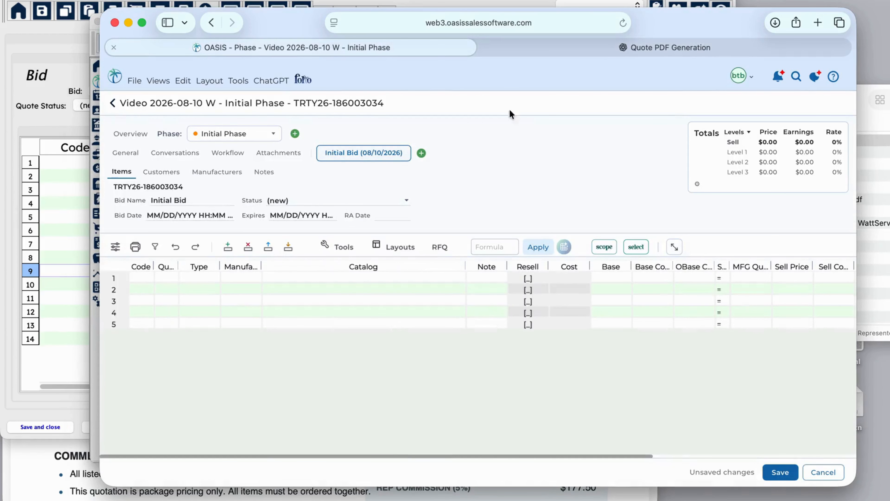
left_click(870, 124)
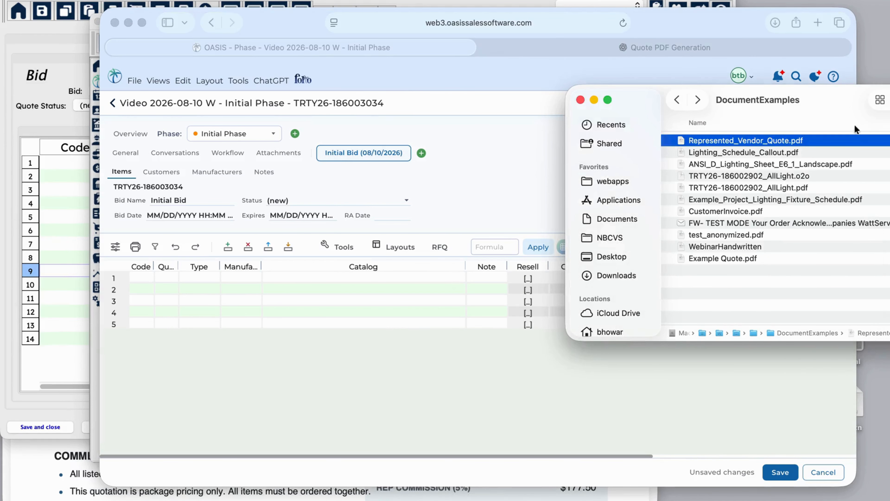
left_click_drag(681, 138, 536, 374)
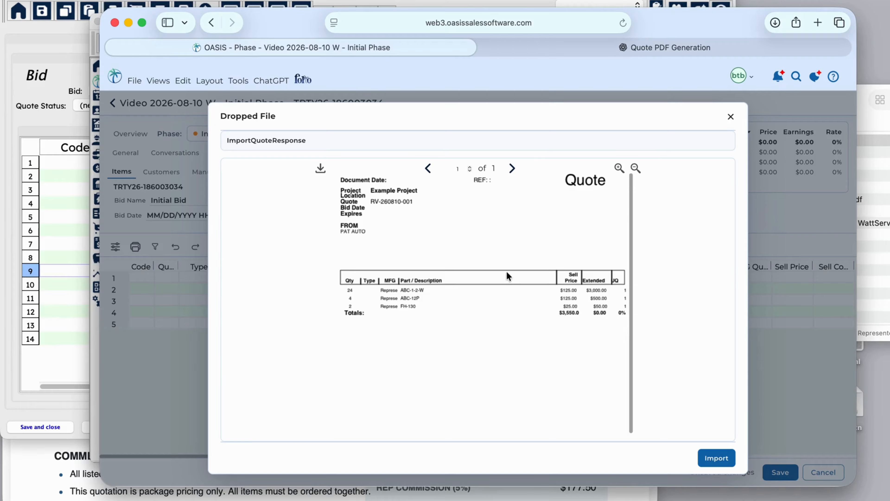
Import the translated quote into the web bid, confirming the PDF total match and skipping the customer mapping
left_click(710, 460)
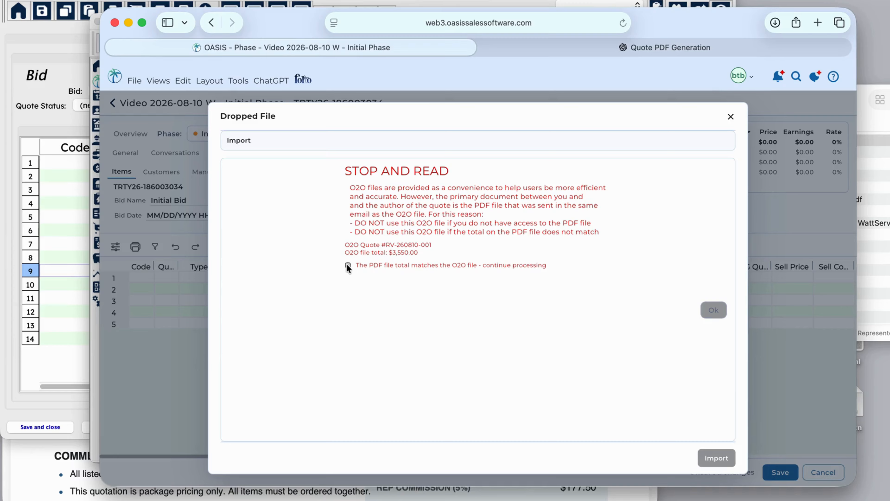
left_click(347, 266)
left_click(714, 310)
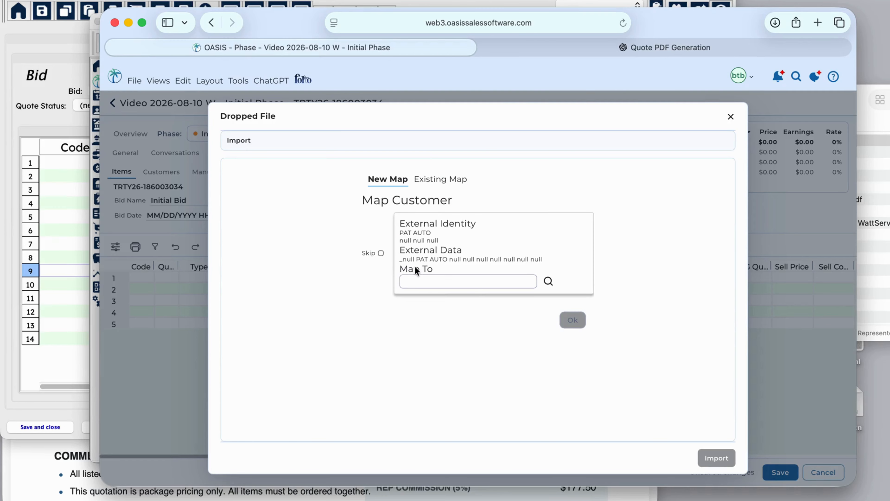
left_click(380, 252)
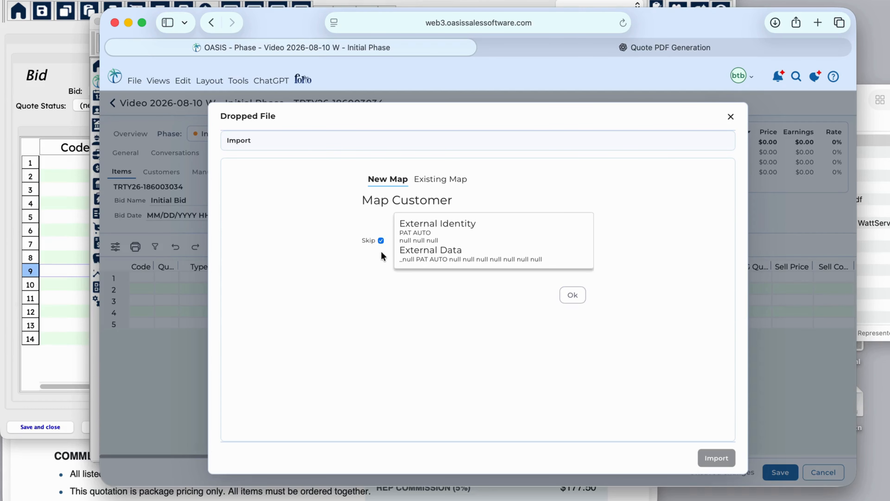
left_click(571, 296)
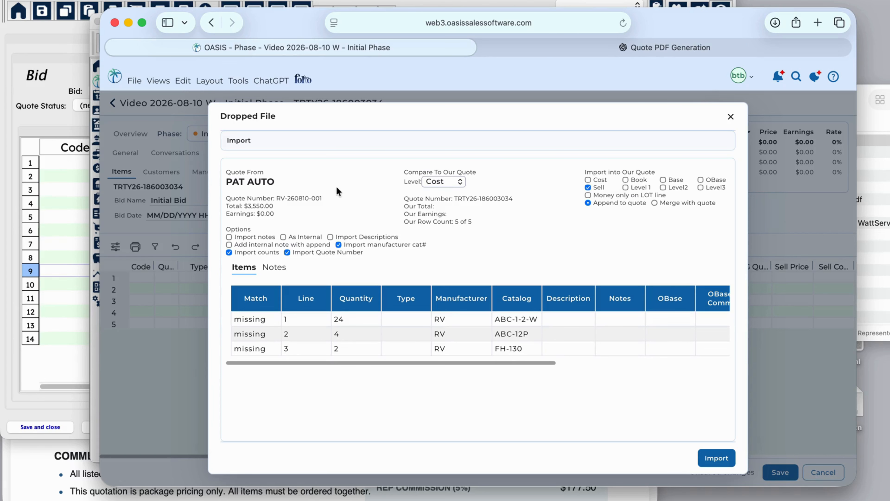
left_click(716, 460)
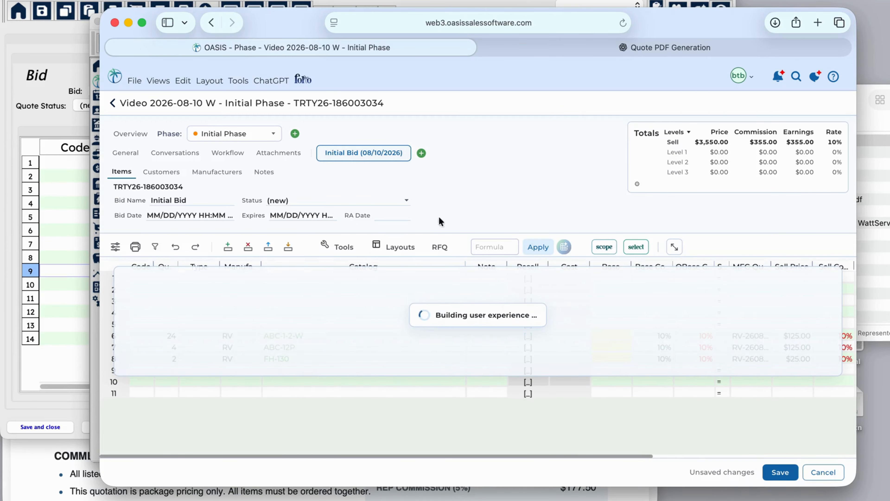
left_click(622, 23)
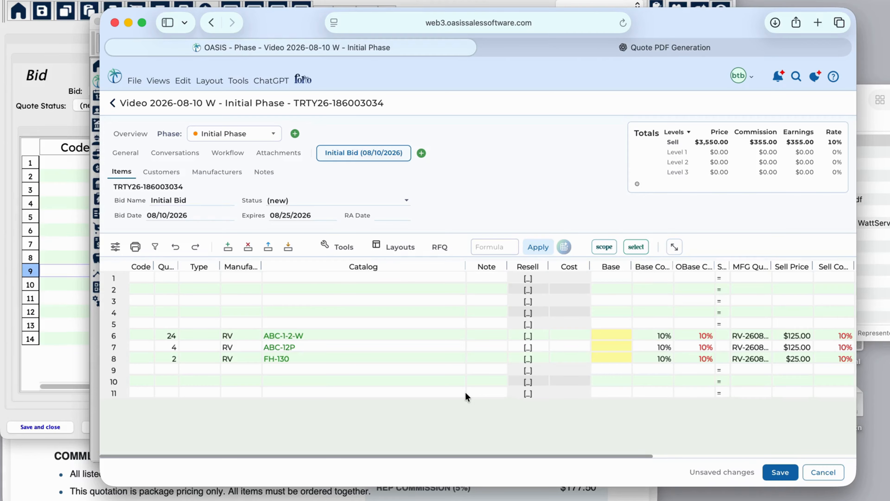
Switch to the ChatGPT Quote PDF Generation chat and view the attached Represented_Vendor_Quote(1).pdf and Example Quote.pdf
left_click(661, 47)
scroll(547, 235, "up", 5)
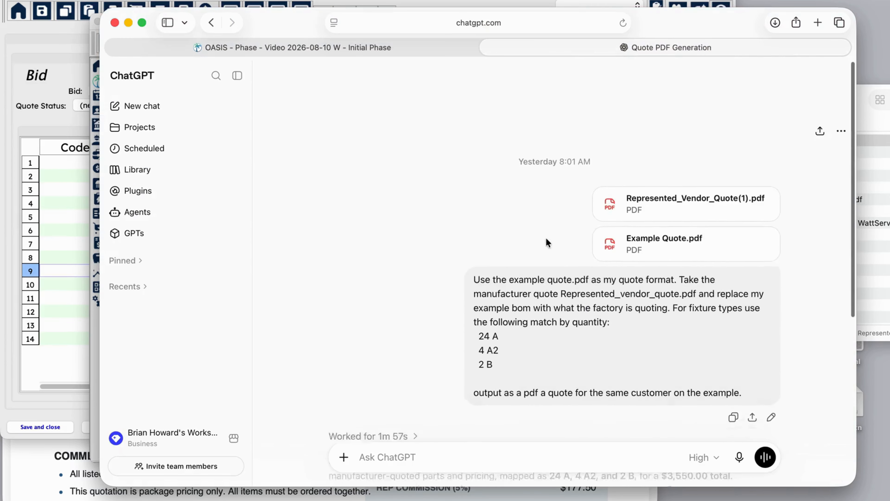
scroll(547, 242, "down", 2)
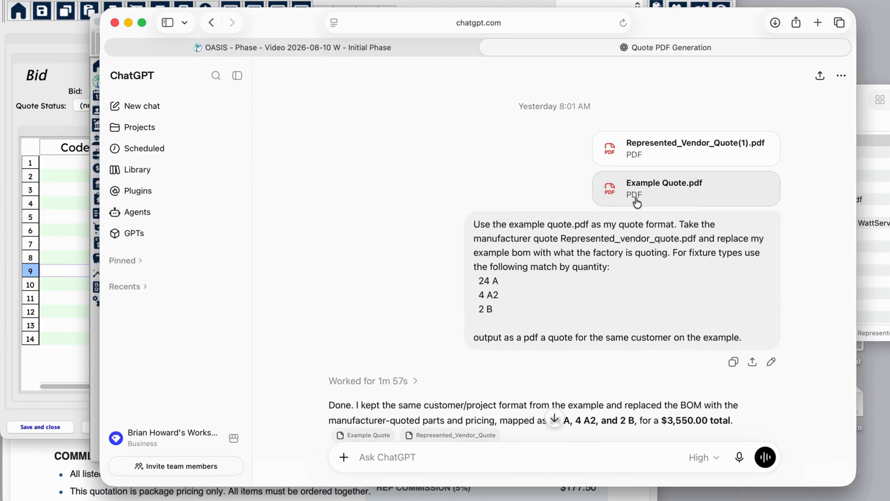
left_click(662, 163)
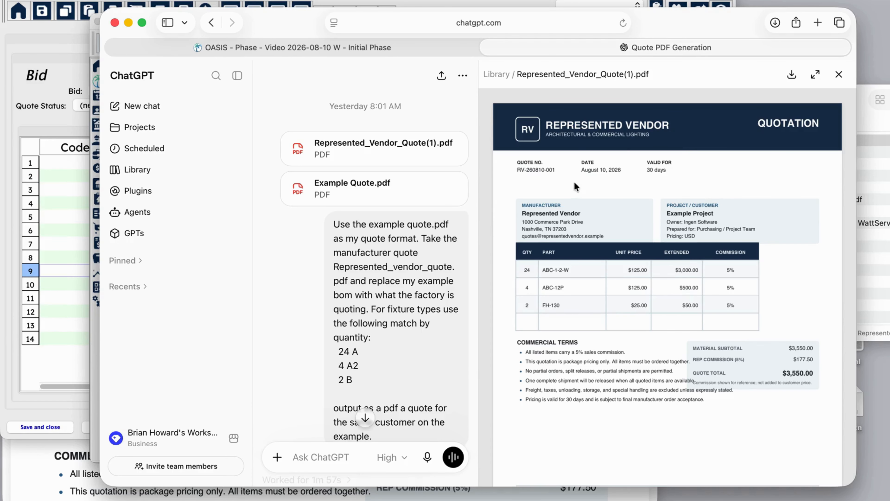
left_click(365, 190)
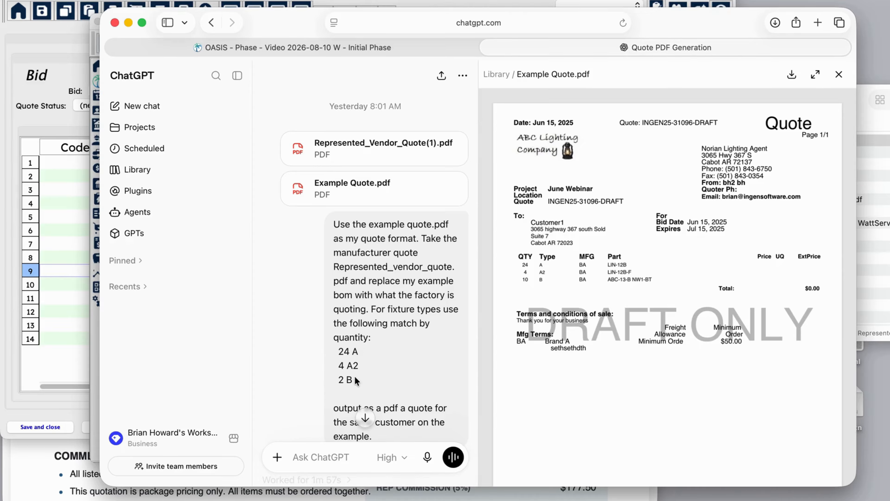
Review ChatGPT's reply to the quote request and open the generated Customer1 quote PDF
scroll(355, 380, "down", 1)
scroll(355, 381, "down", 5)
mouse_move(355, 378)
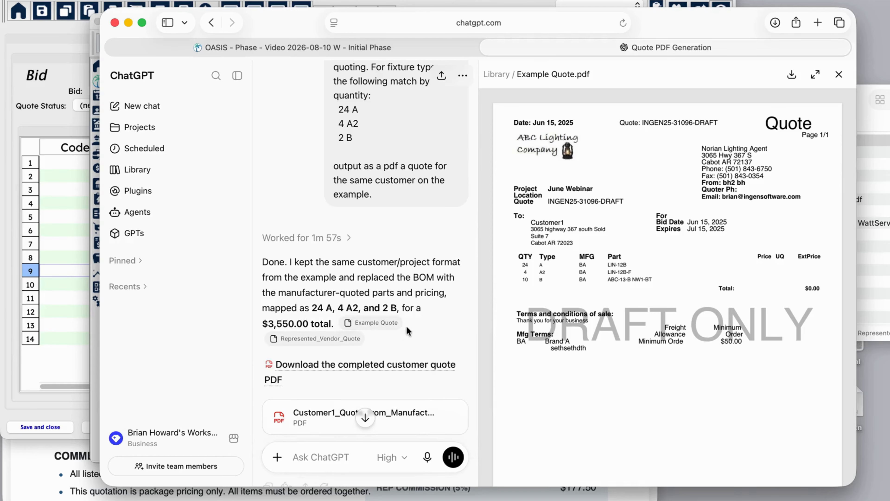
scroll(407, 331, "down", 3)
left_click(327, 296)
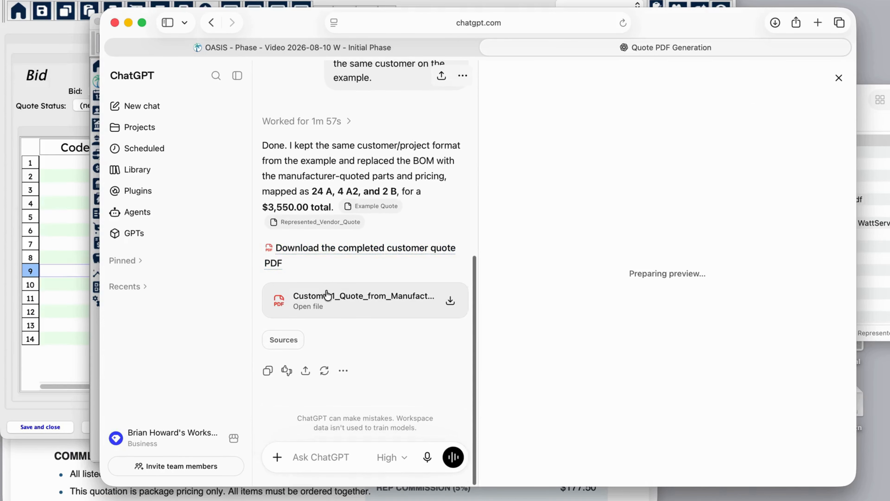